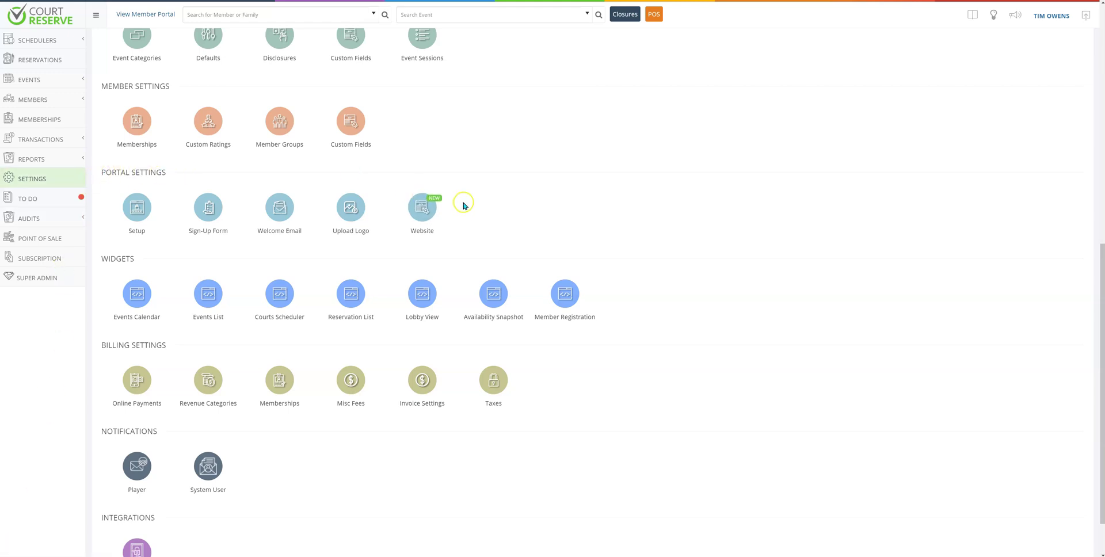
# - Open Website Settings from Portal Settings to reach its General tab of colours and footer options
pyautogui.click(422, 207)
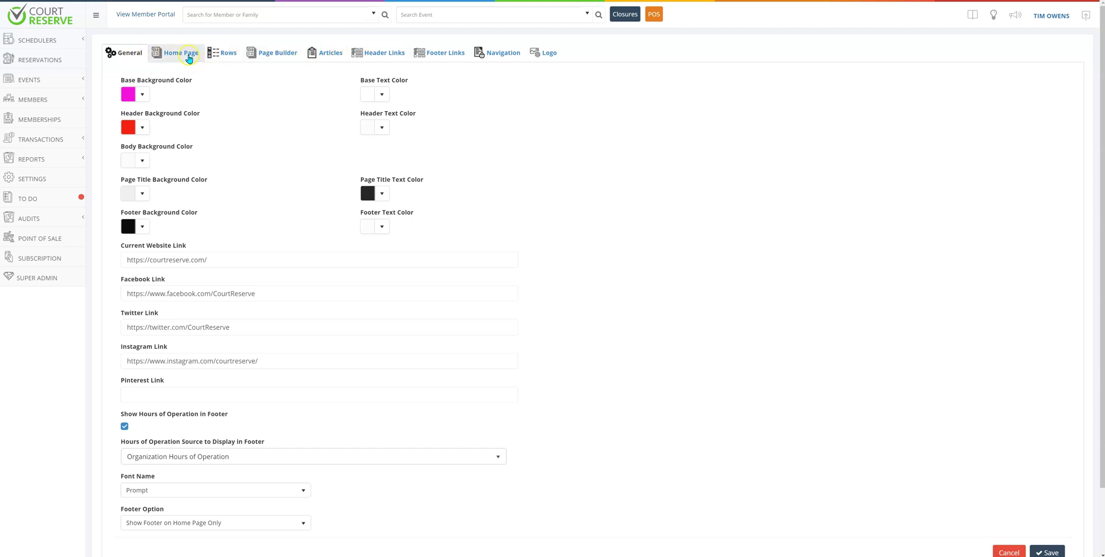
pyautogui.click(290, 54)
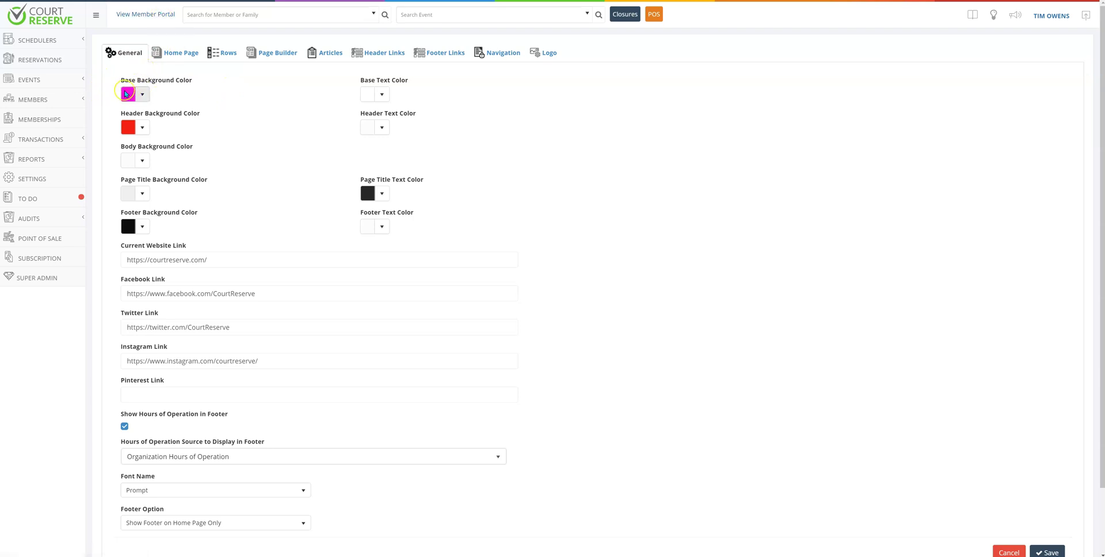
# - Preview the member portal home page, scrolling down to the footer hours and back up
pyautogui.click(137, 21)
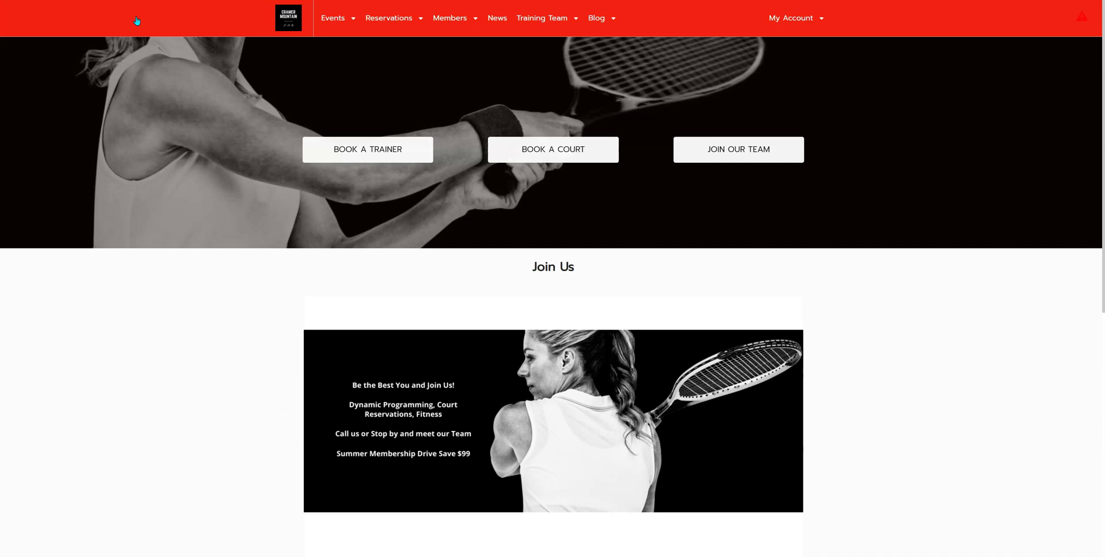
pyautogui.scroll(-8, 115, 158)
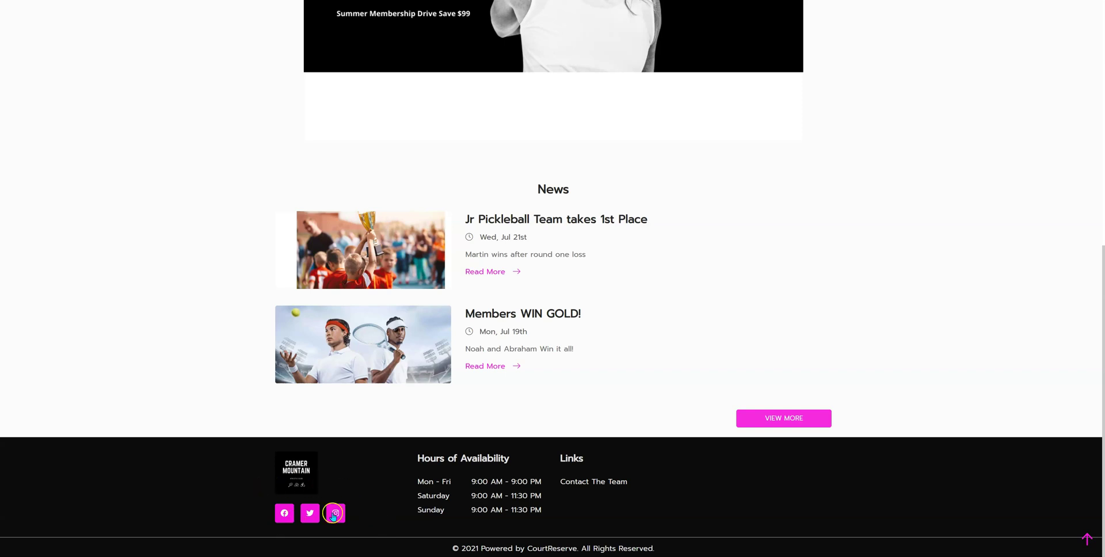
pyautogui.scroll(6, 318, 336)
pyautogui.scroll(1, 318, 335)
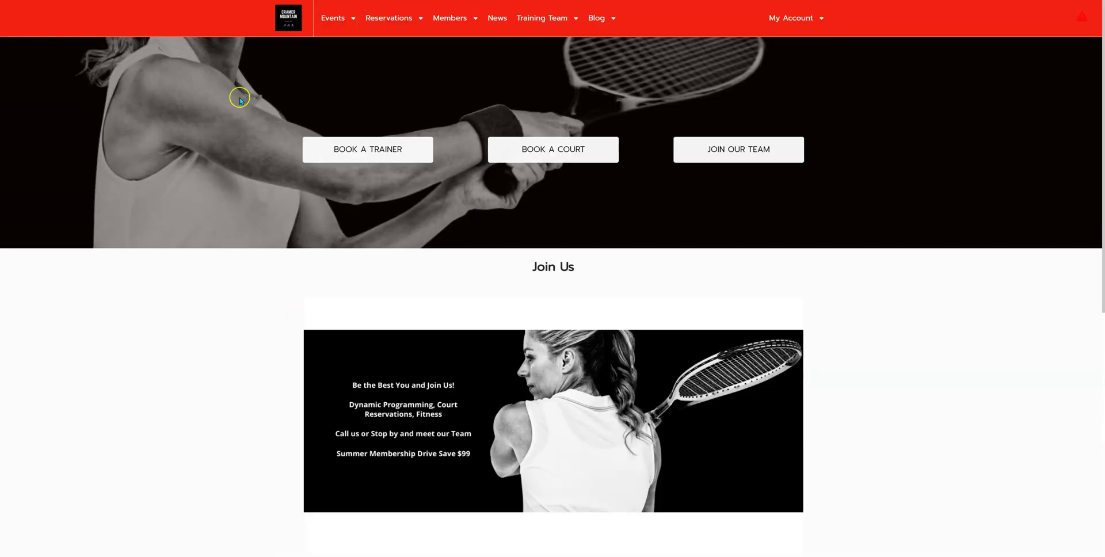
pyautogui.moveTo(334, 25)
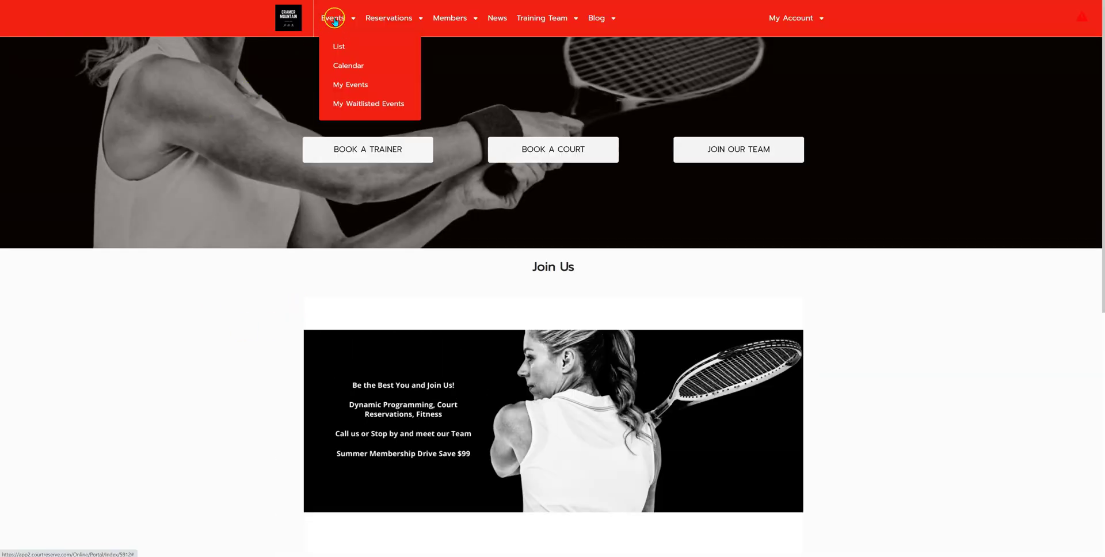
# - On the events list, toggle the Camp and Cardio Tennis filters, then view Open Play details
pyautogui.click(335, 46)
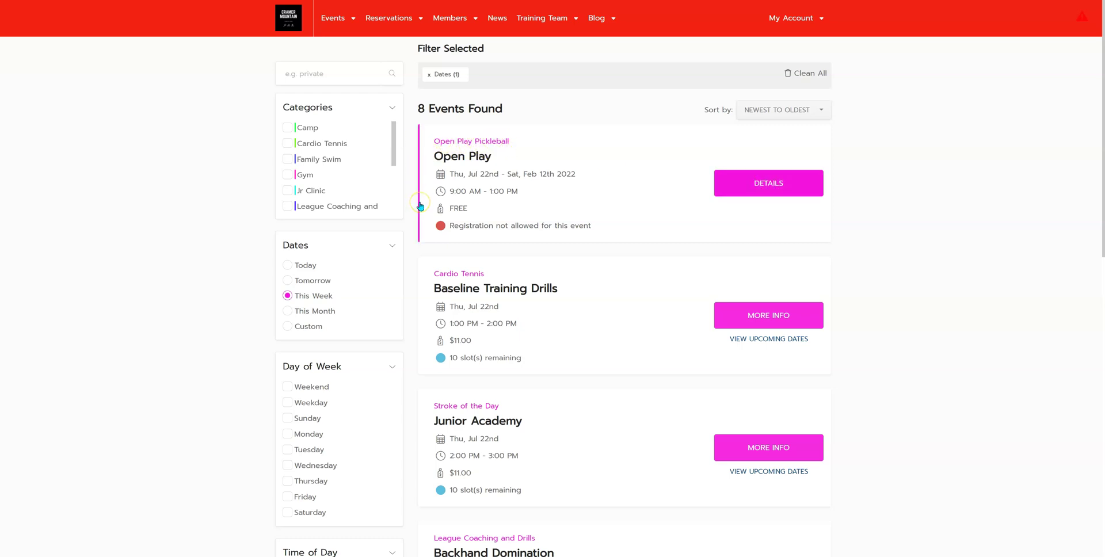
pyautogui.click(286, 128)
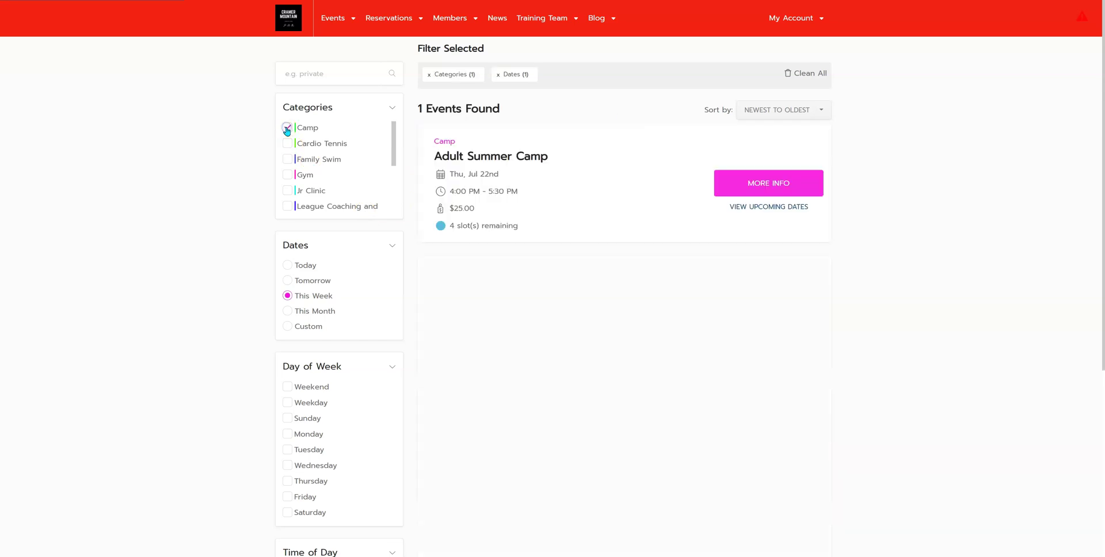
pyautogui.click(286, 144)
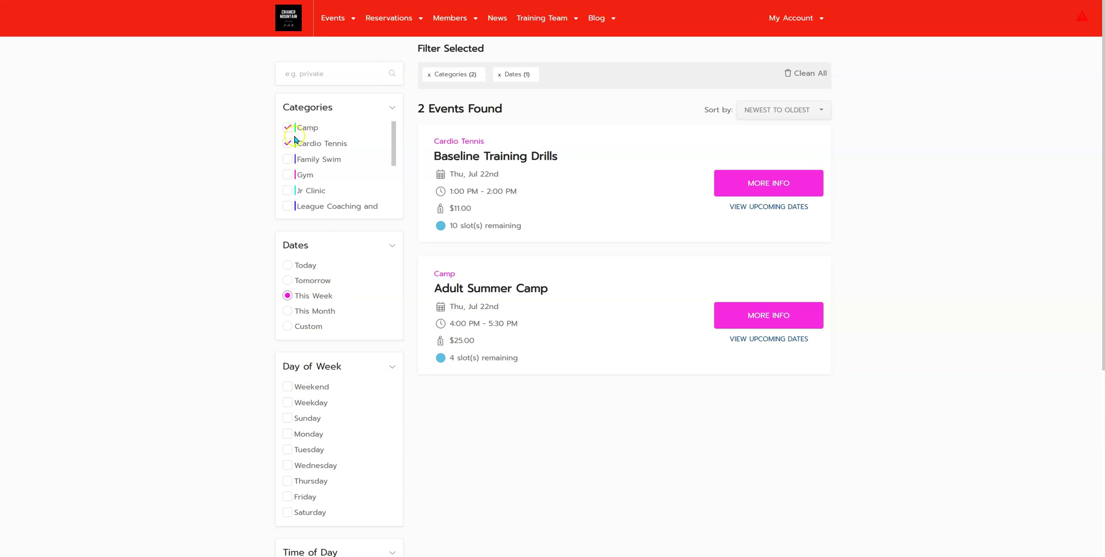
pyautogui.click(288, 144)
pyautogui.click(289, 128)
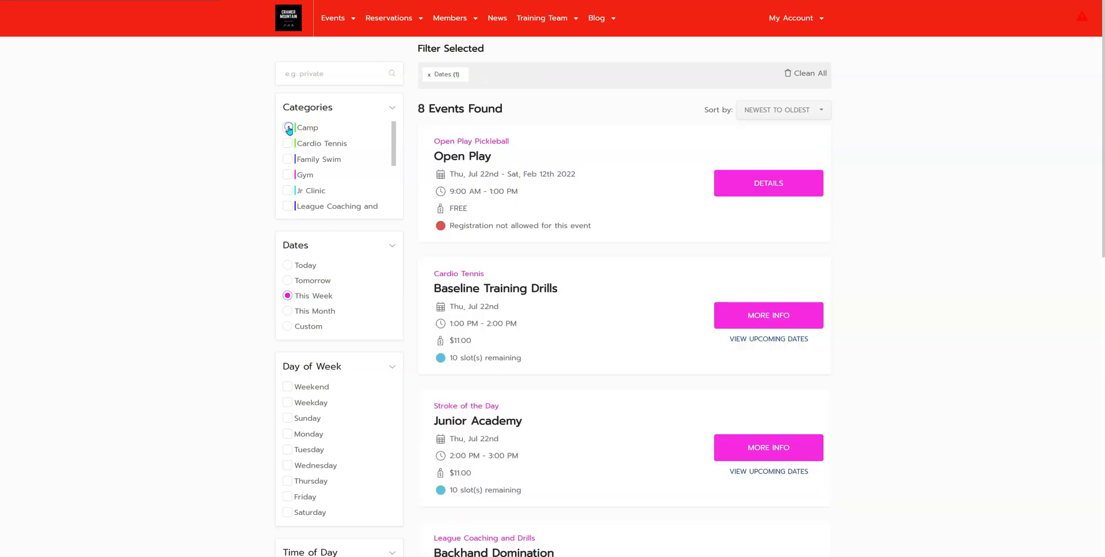
pyautogui.click(768, 183)
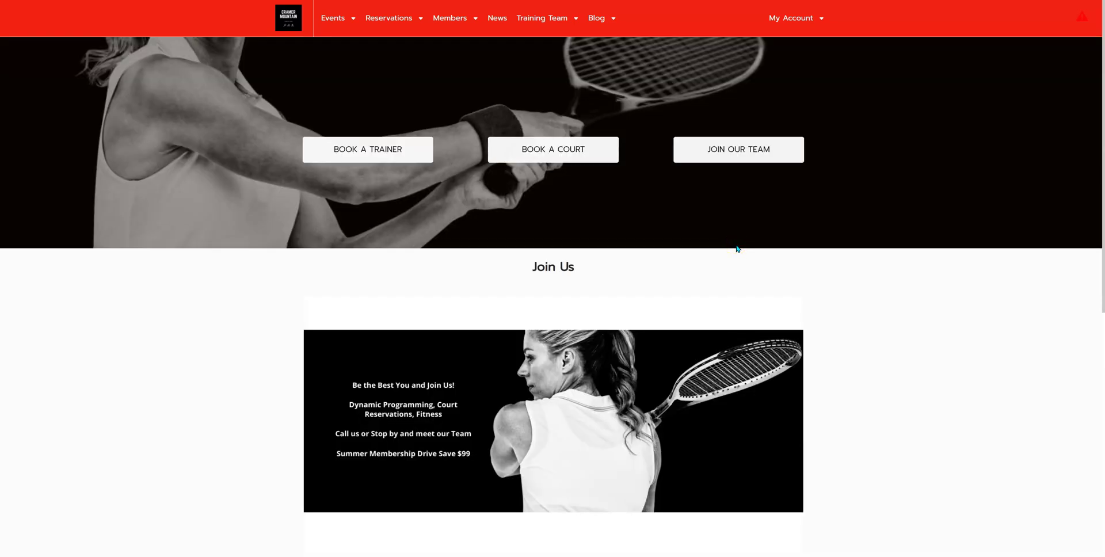
# - Return from the member portal to the admin Website Settings via the My Account menu
pyautogui.moveTo(814, 20)
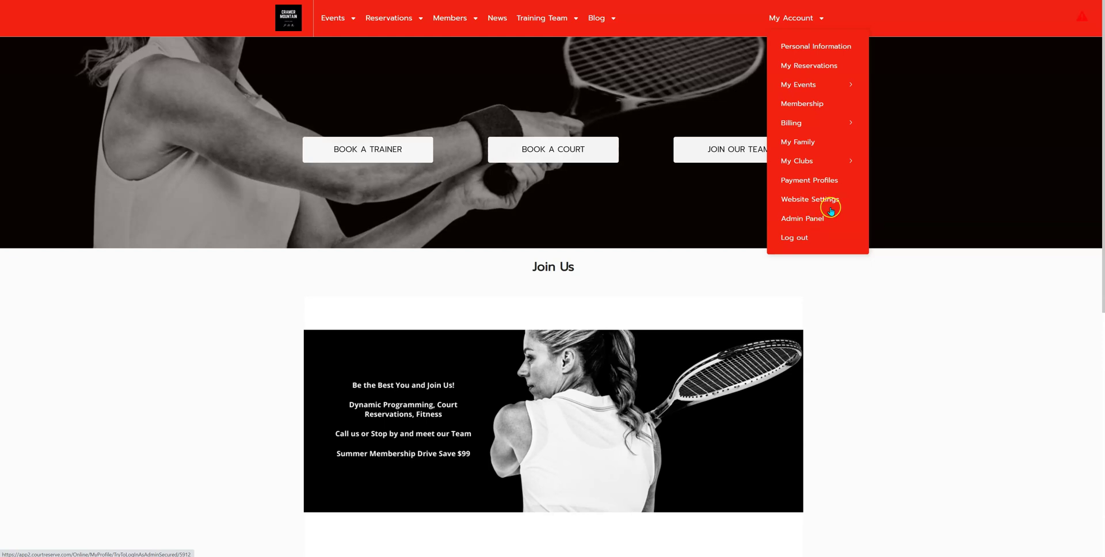
pyautogui.click(797, 201)
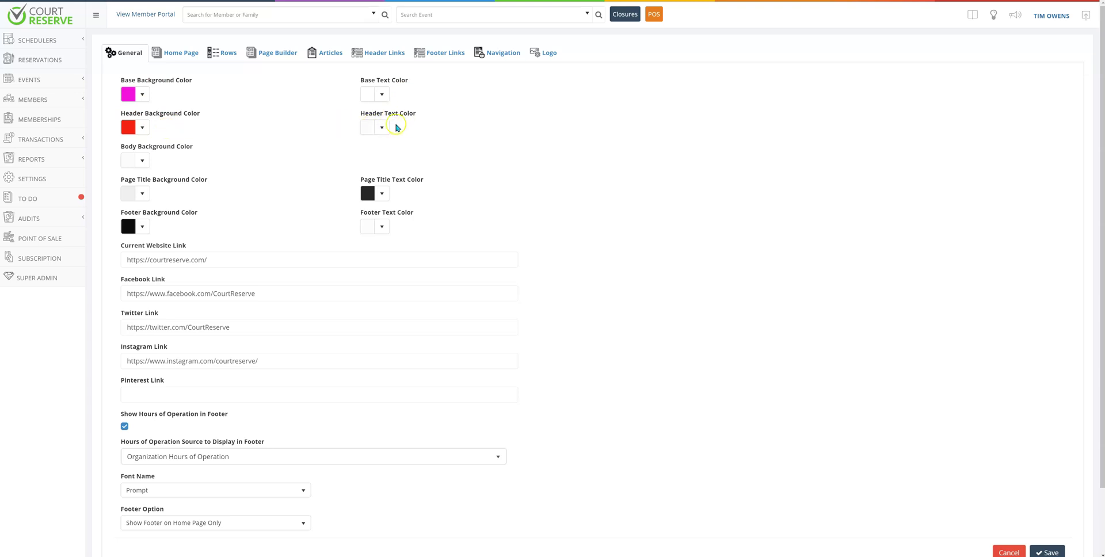
# - Preview the black header and bright green body background on the member portal
pyautogui.click(139, 17)
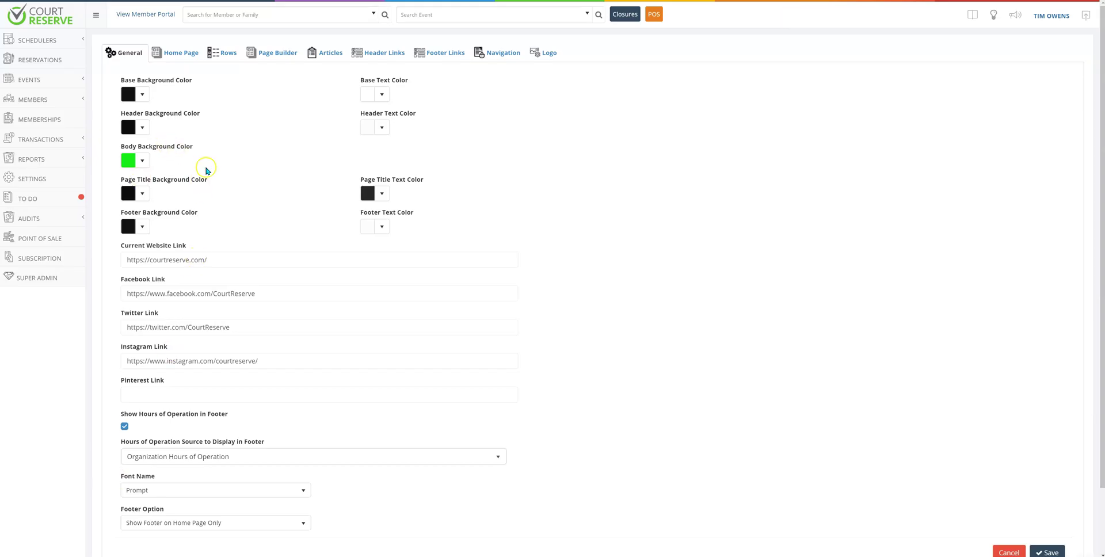
pyautogui.click(141, 19)
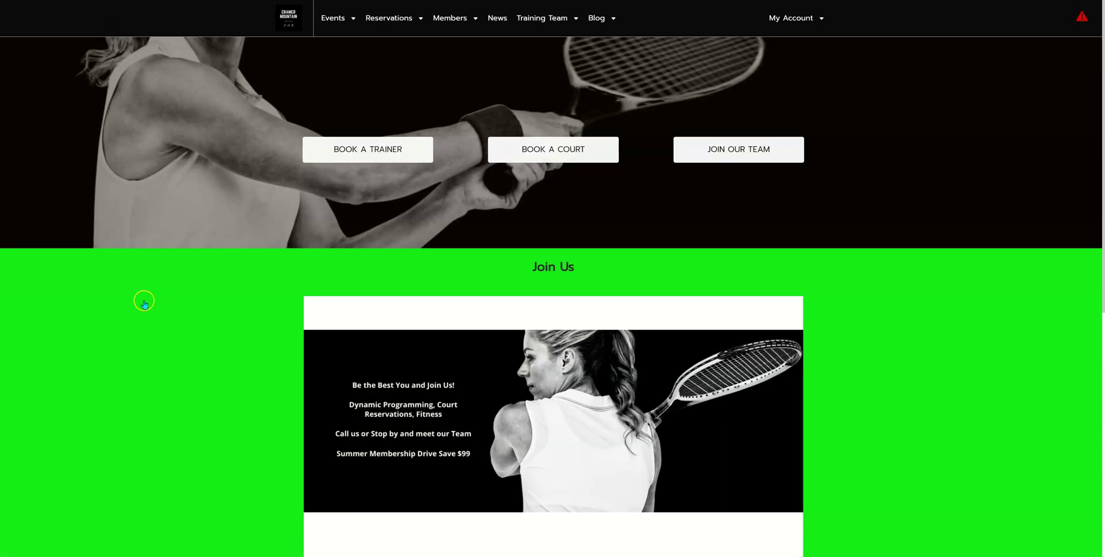
# - Scroll the black-and-green portal and open the Ladies 3.5 Tennis member group page
pyautogui.scroll(-3, 52, 242)
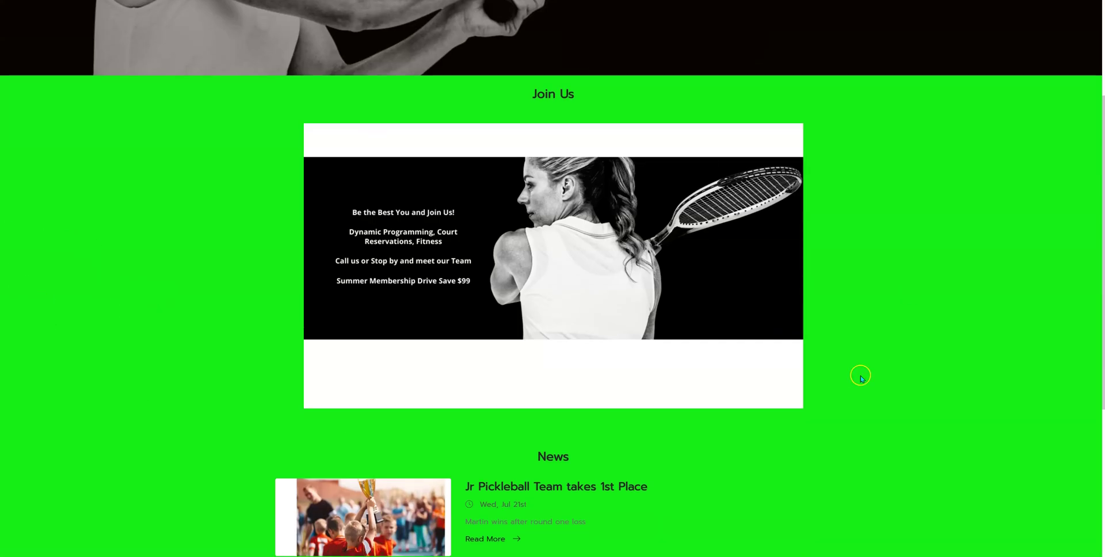
pyautogui.scroll(-5, 984, 245)
pyautogui.scroll(8, 959, 267)
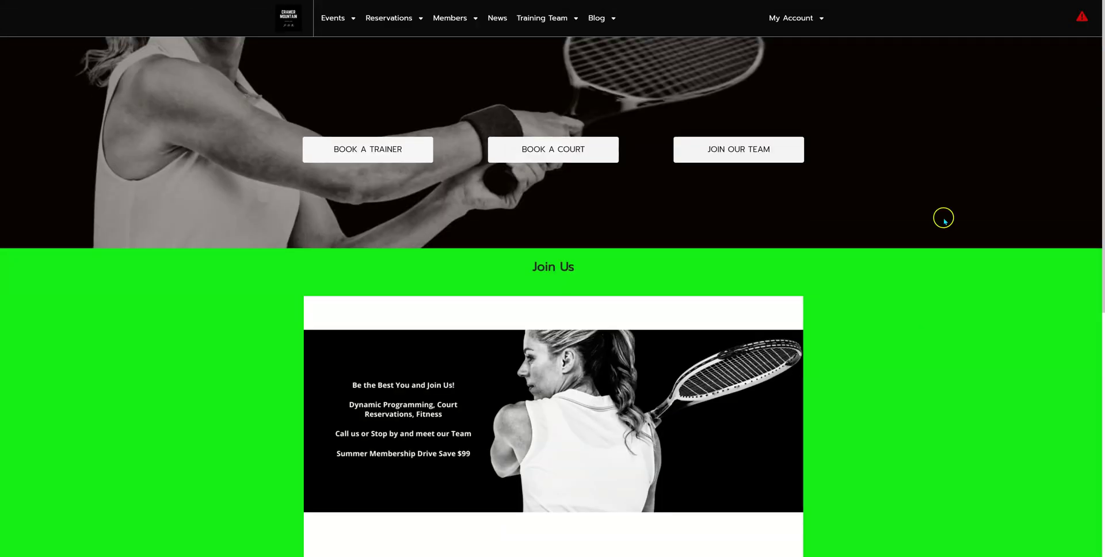
pyautogui.moveTo(452, 18)
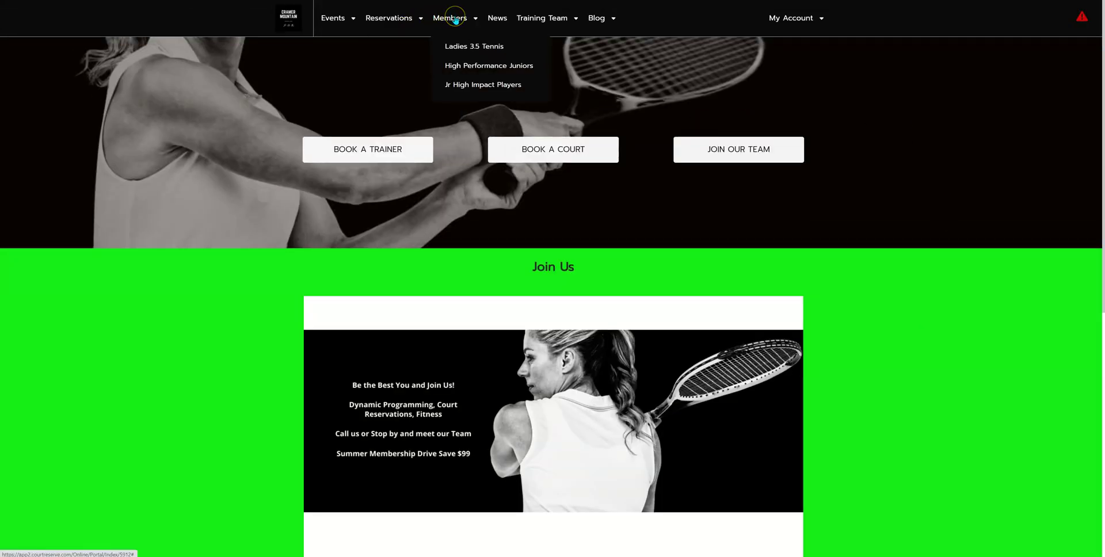
pyautogui.click(458, 55)
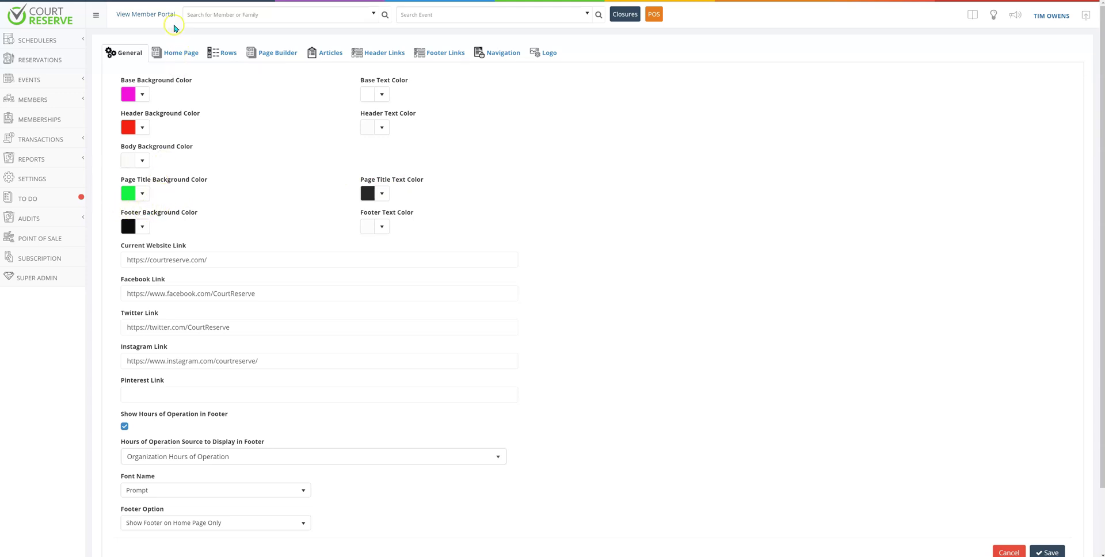
# - Preview the updated colours on the portal and open the member's registered events list
pyautogui.click(158, 18)
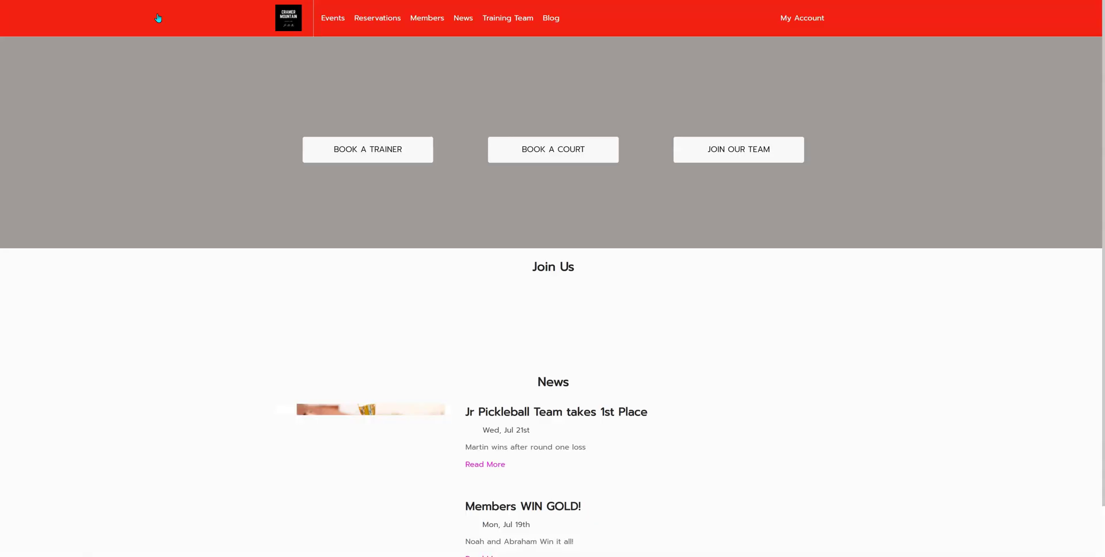
pyautogui.click(807, 22)
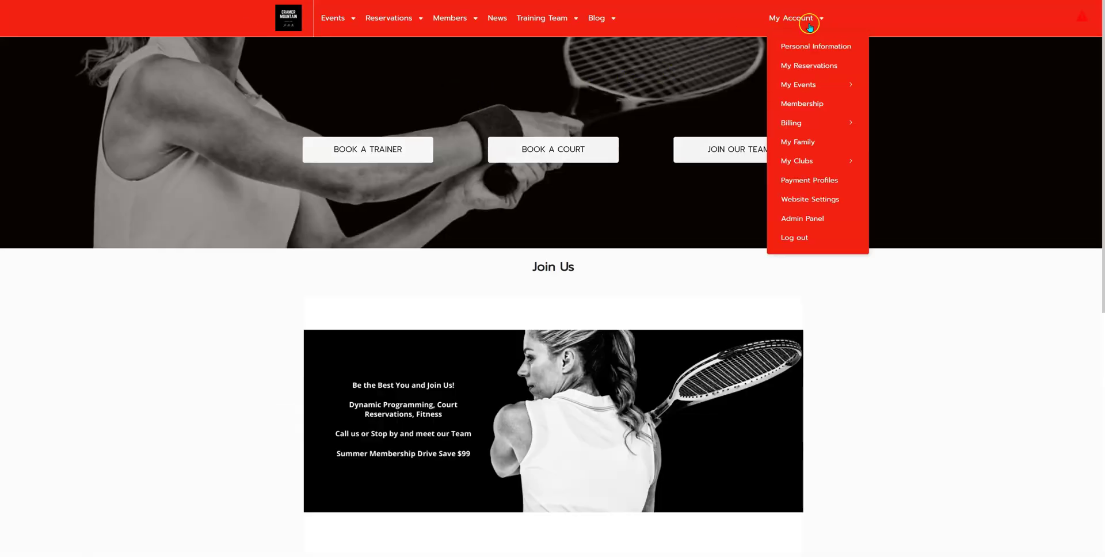
pyautogui.moveTo(815, 87)
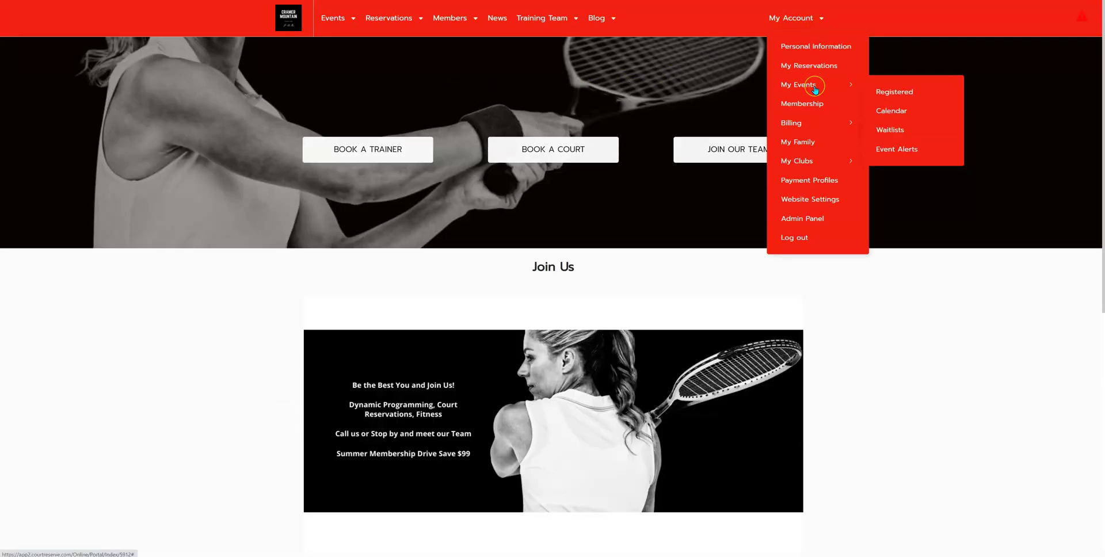
pyautogui.click(905, 91)
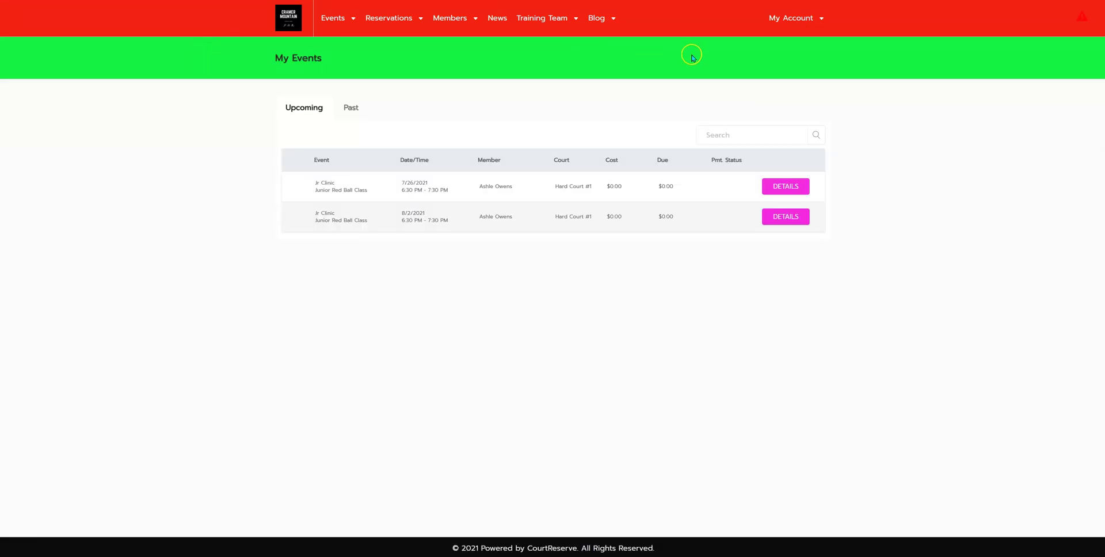
# - Open the member's Billing > Transactions page from the My Account menu
pyautogui.click(788, 19)
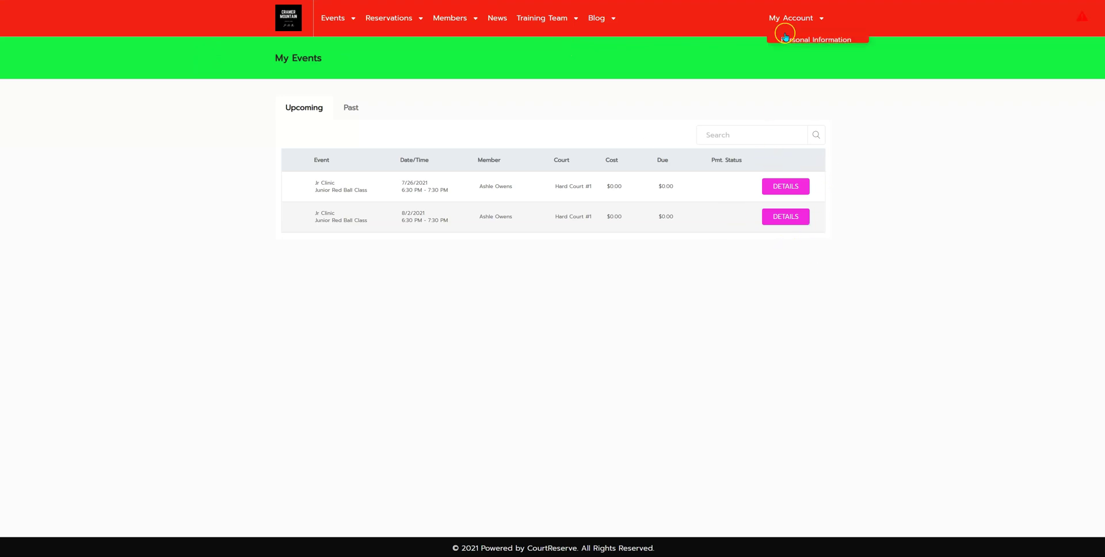
pyautogui.moveTo(797, 130)
pyautogui.click(906, 127)
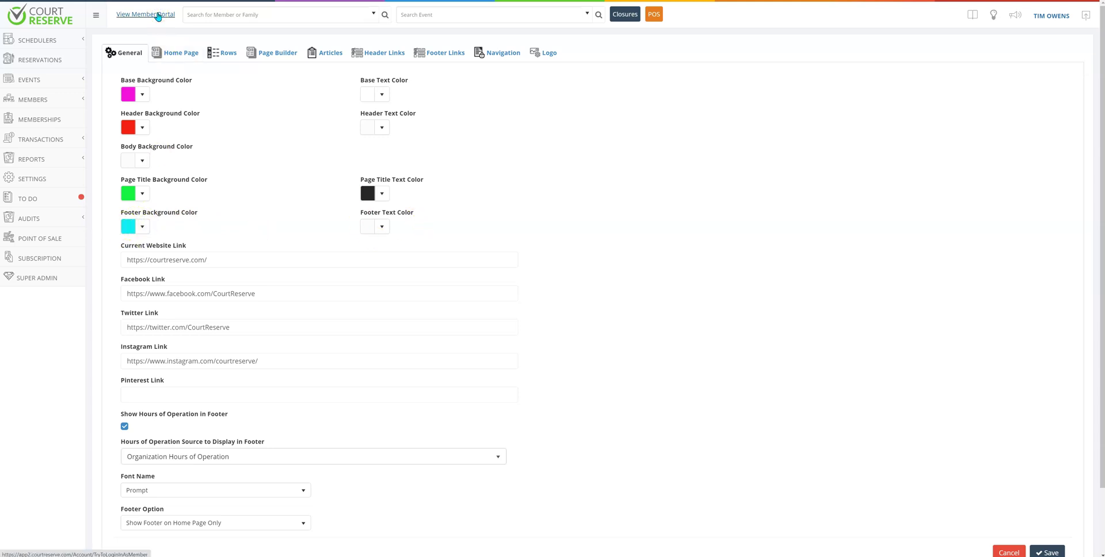
# - Preview the member portal and scroll down to its cyan footer
pyautogui.click(157, 16)
pyautogui.scroll(-6, 259, 140)
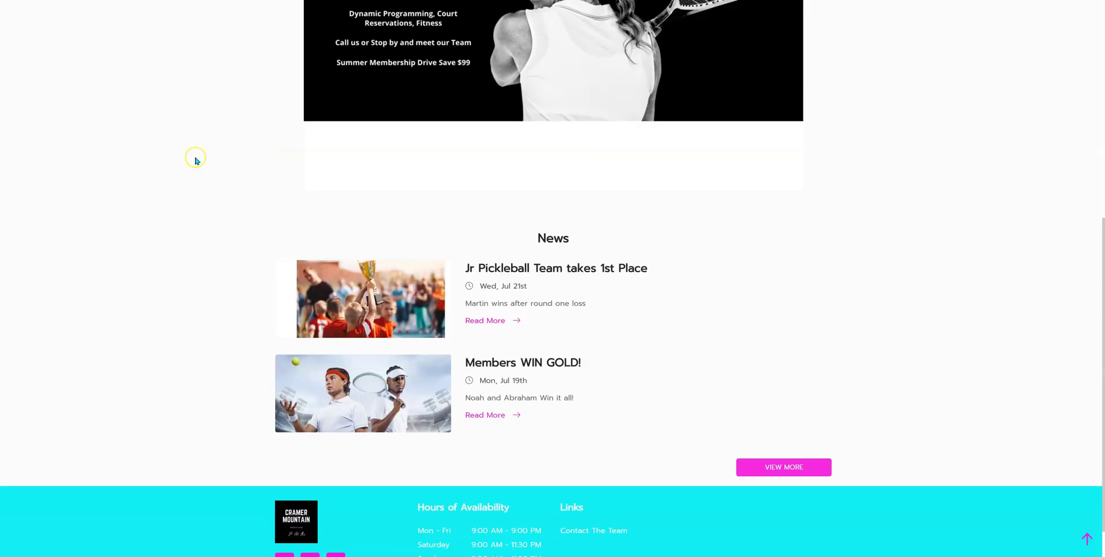
pyautogui.scroll(-1, 196, 160)
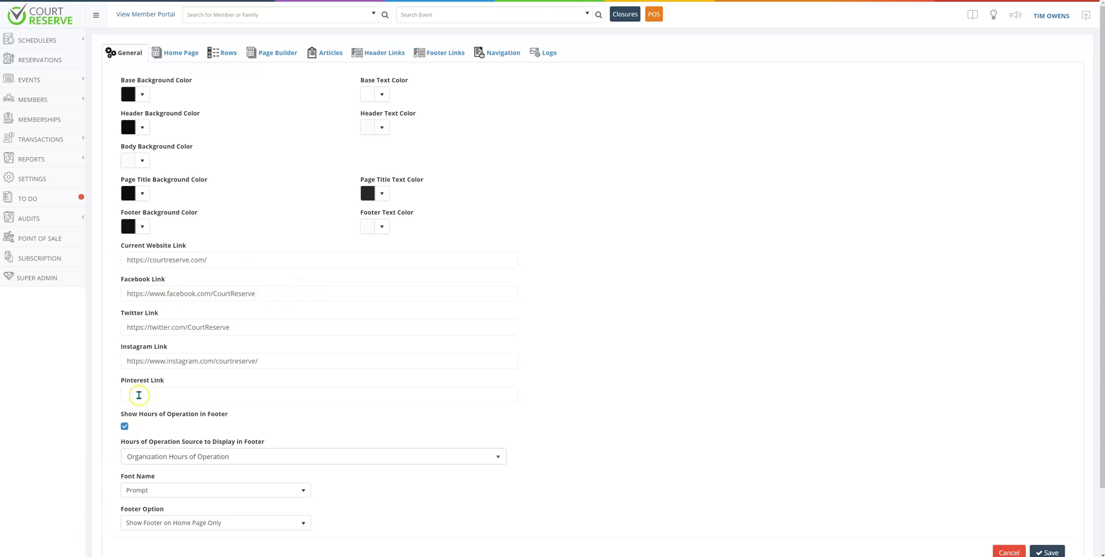
# - Set the Hours of Operation Source to Display in Footer to Pickleball
pyautogui.scroll(-3, 139, 396)
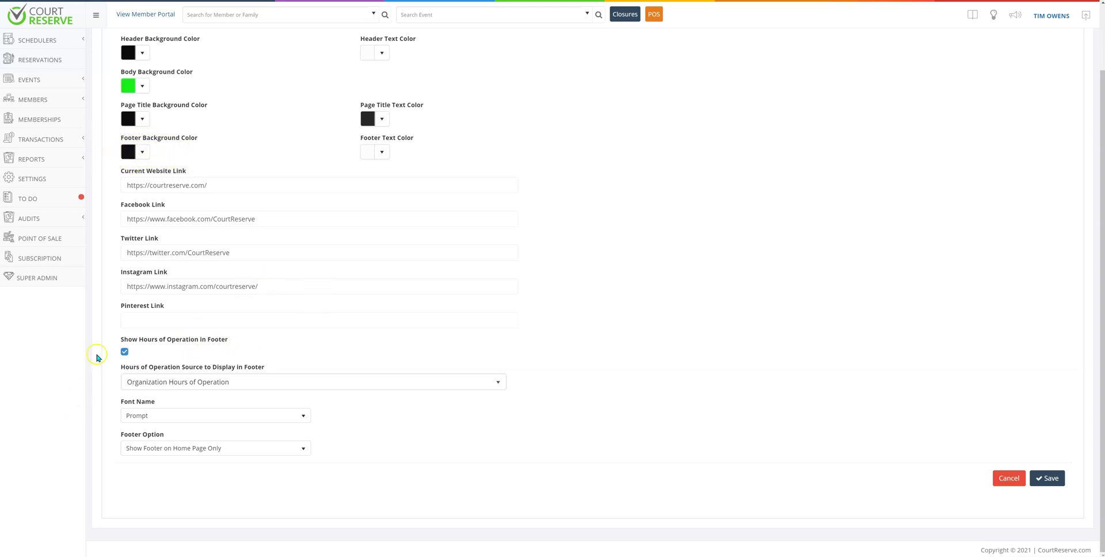
pyautogui.click(255, 384)
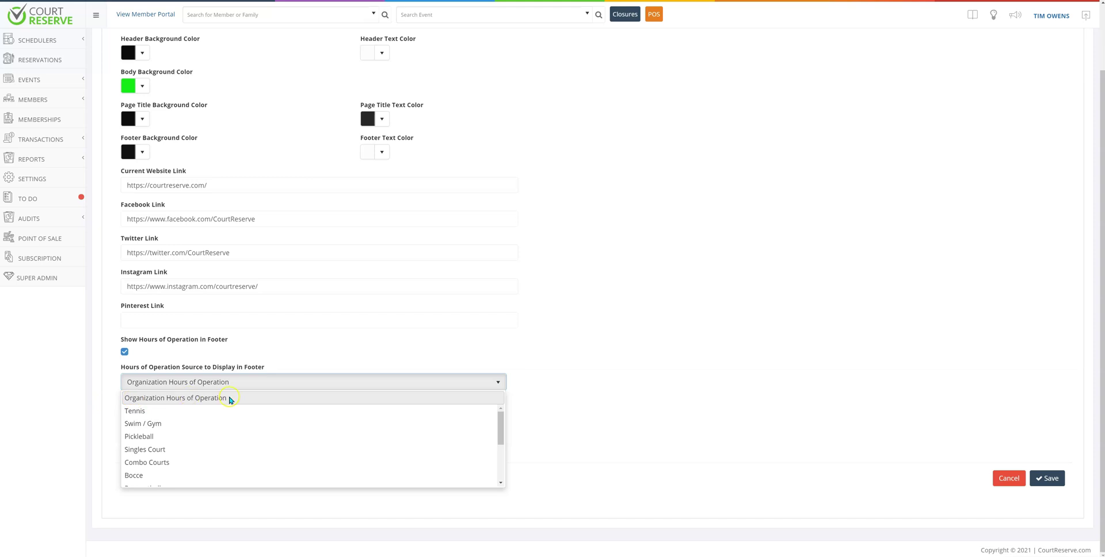
pyautogui.click(55, 182)
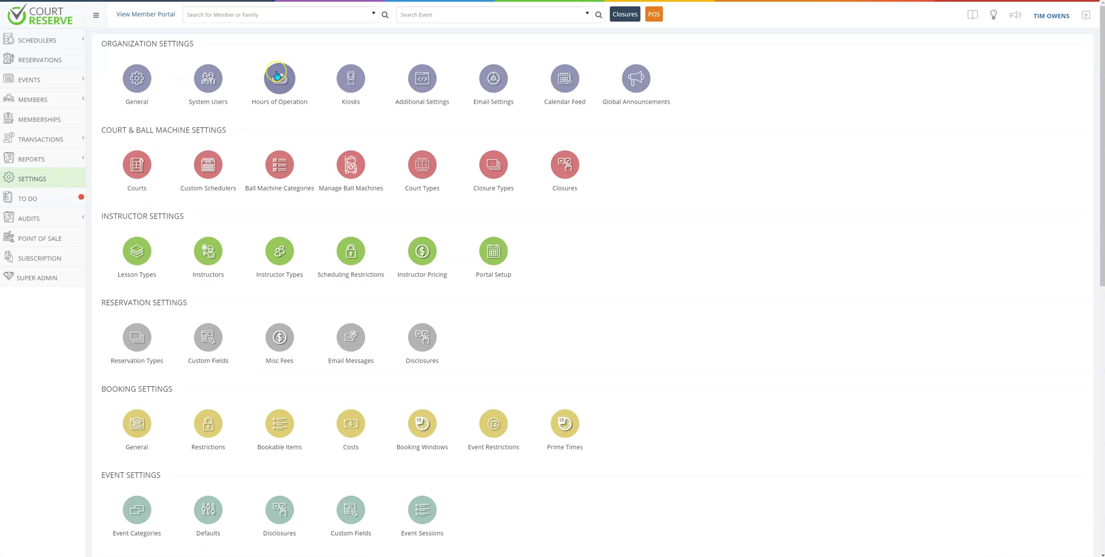
pyautogui.scroll(-4, 368, 364)
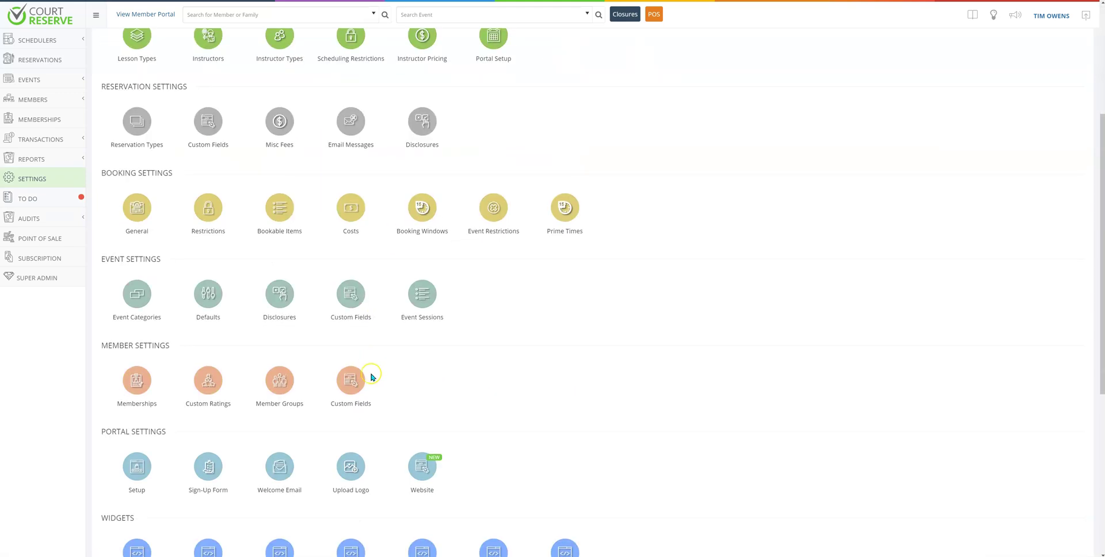
pyautogui.click(423, 475)
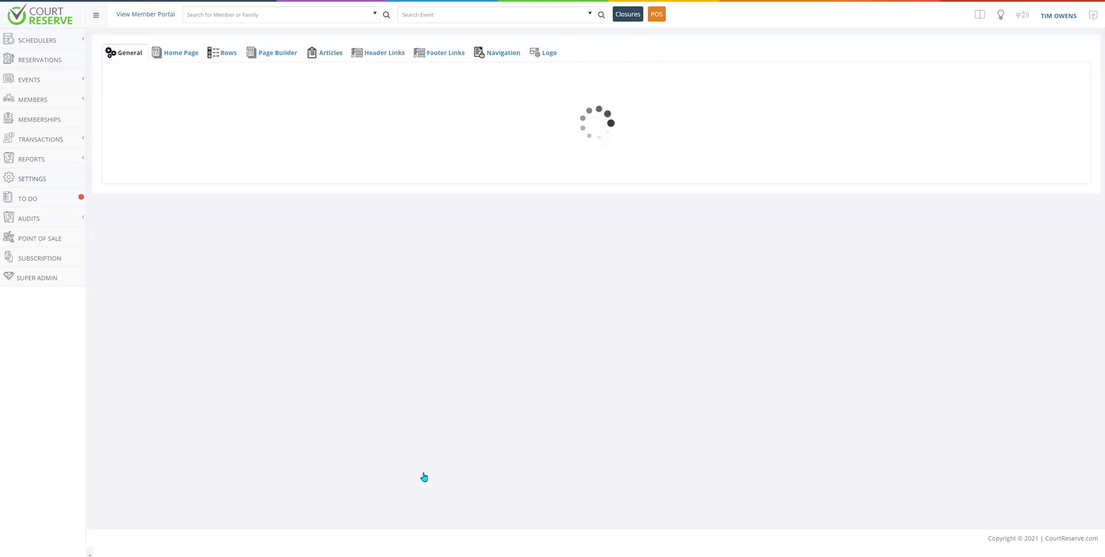
pyautogui.scroll(-2, 281, 444)
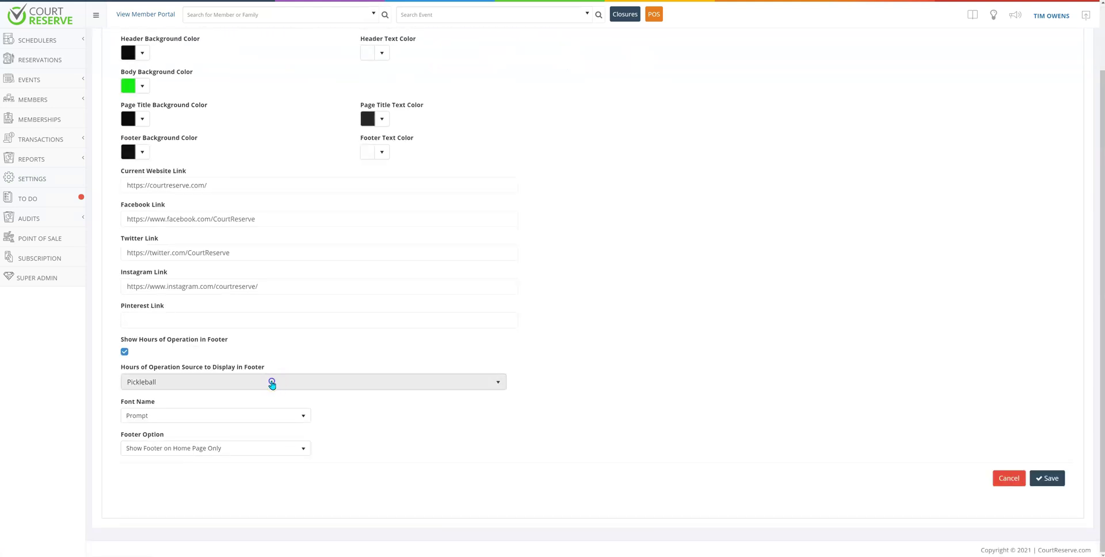
pyautogui.click(272, 384)
pyautogui.click(272, 384)
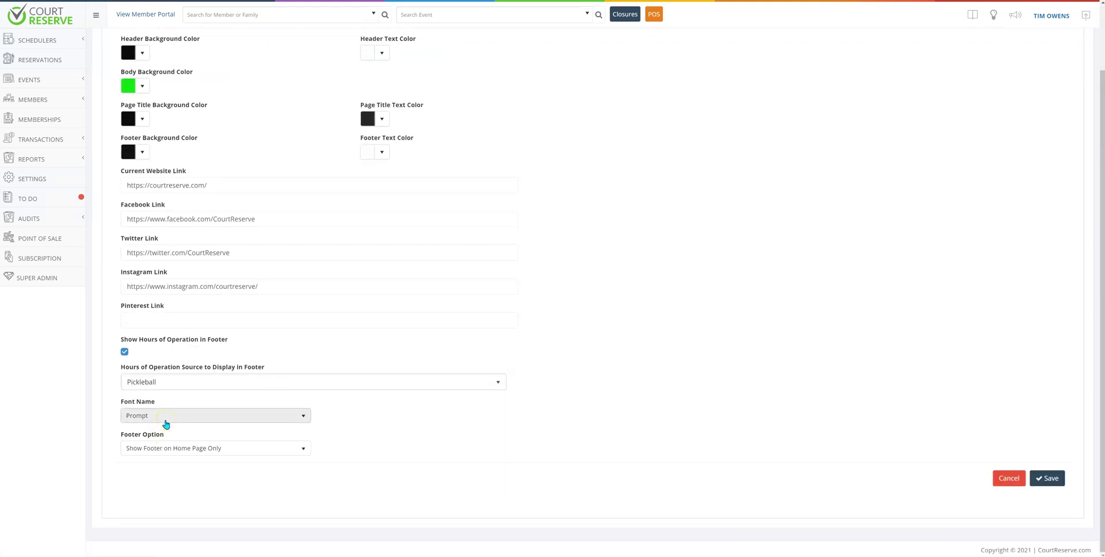
# - Keep Prompt as the font and check the Footer Option stays Show Footer on Home Page Only
pyautogui.click(166, 424)
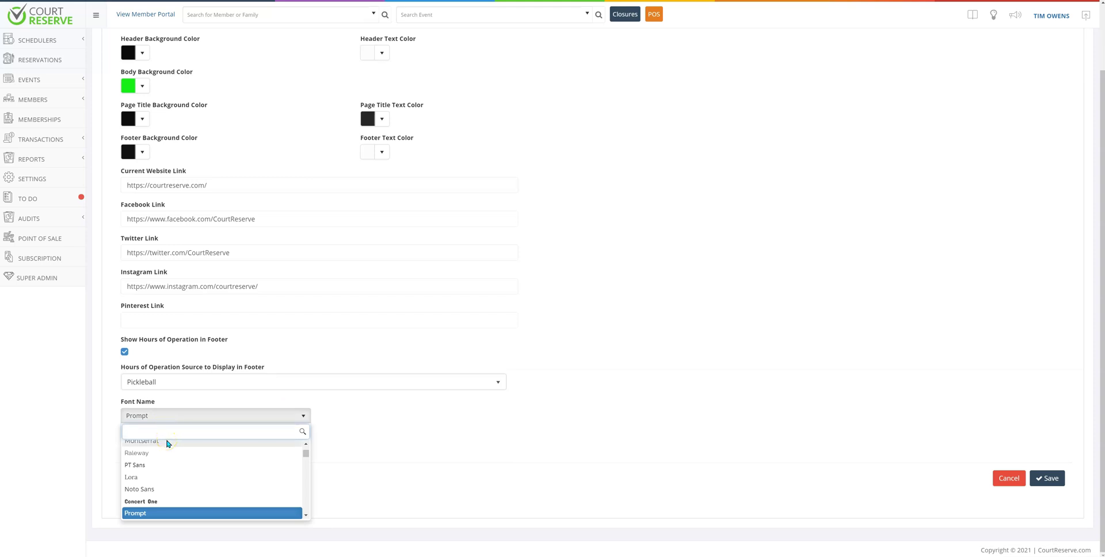
pyautogui.scroll(-3, 204, 470)
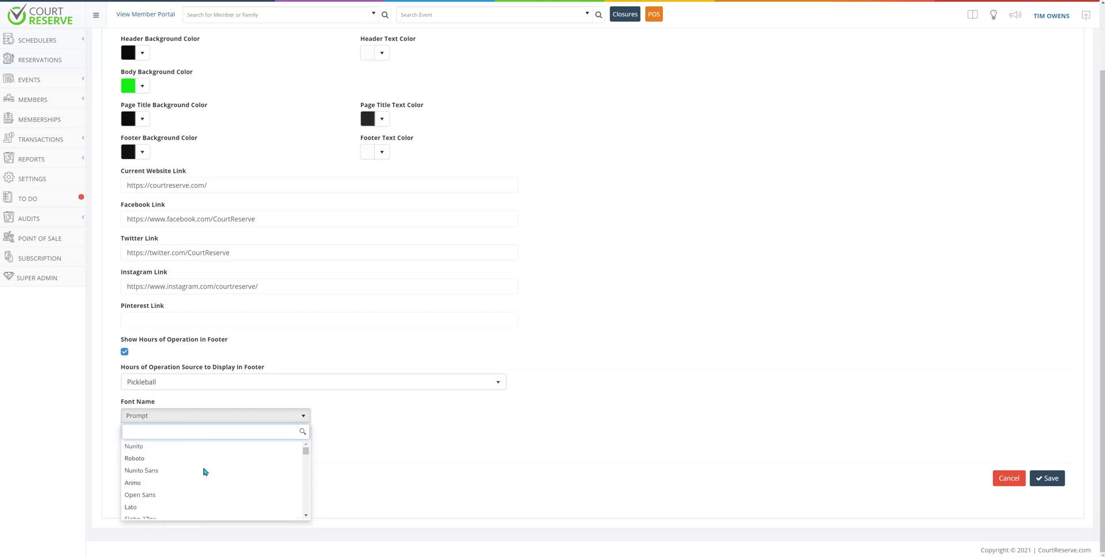
pyautogui.click(352, 434)
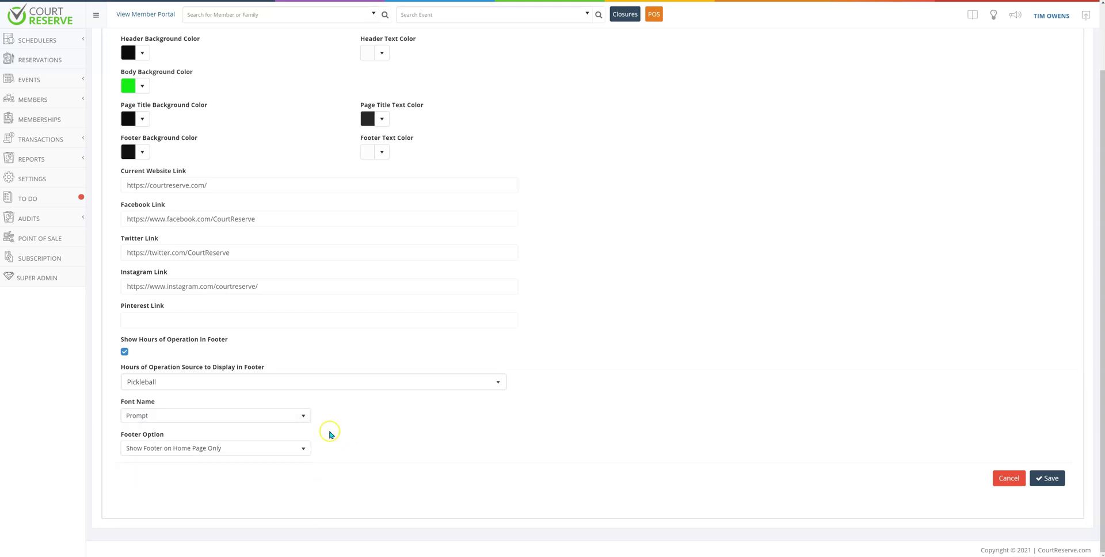
pyautogui.click(288, 449)
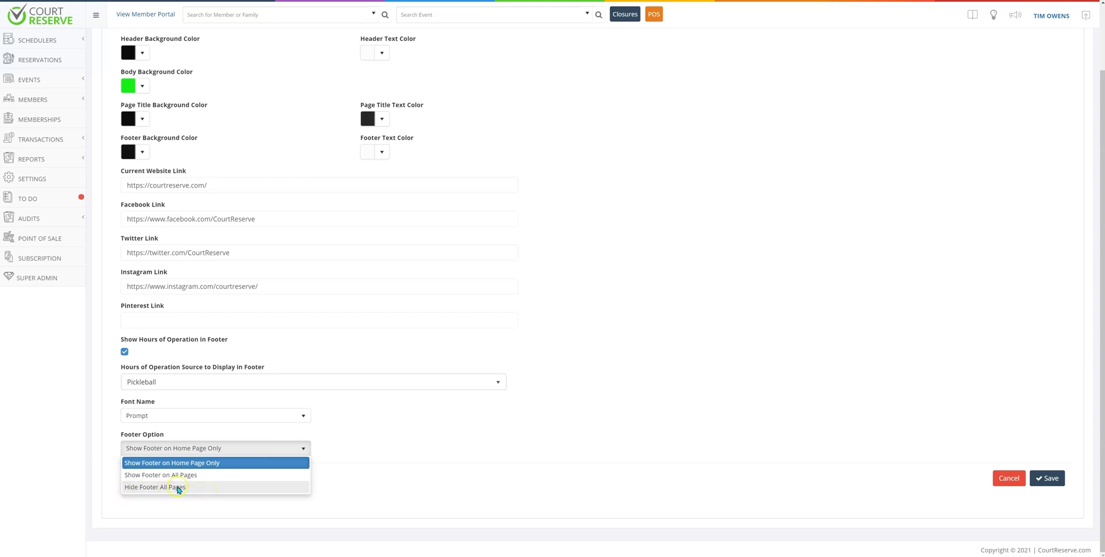
# - Leave the footer options unchanged, then review the member portal down to the News section and black footer hours
pyautogui.click(370, 450)
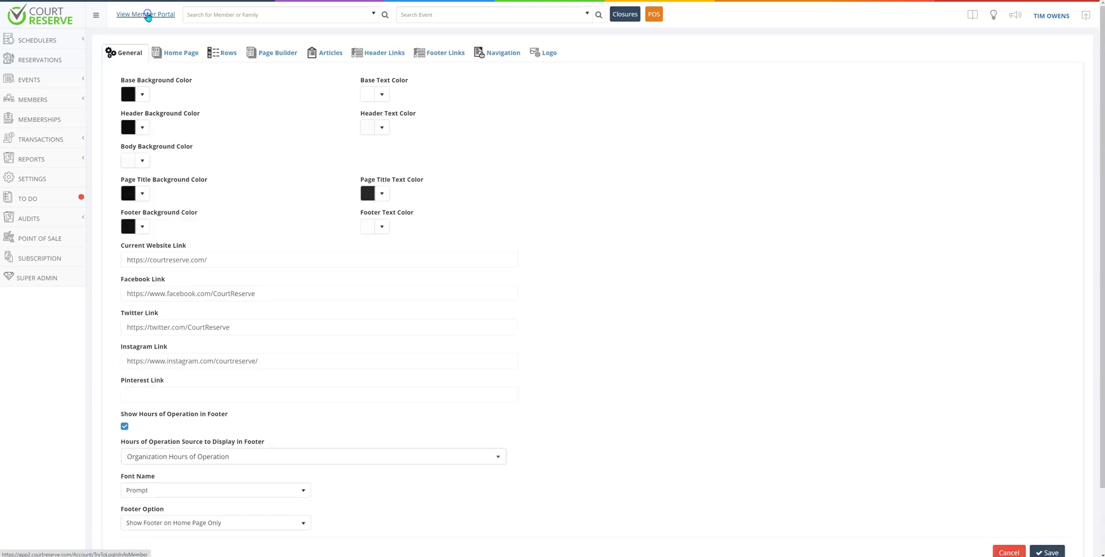
pyautogui.click(147, 15)
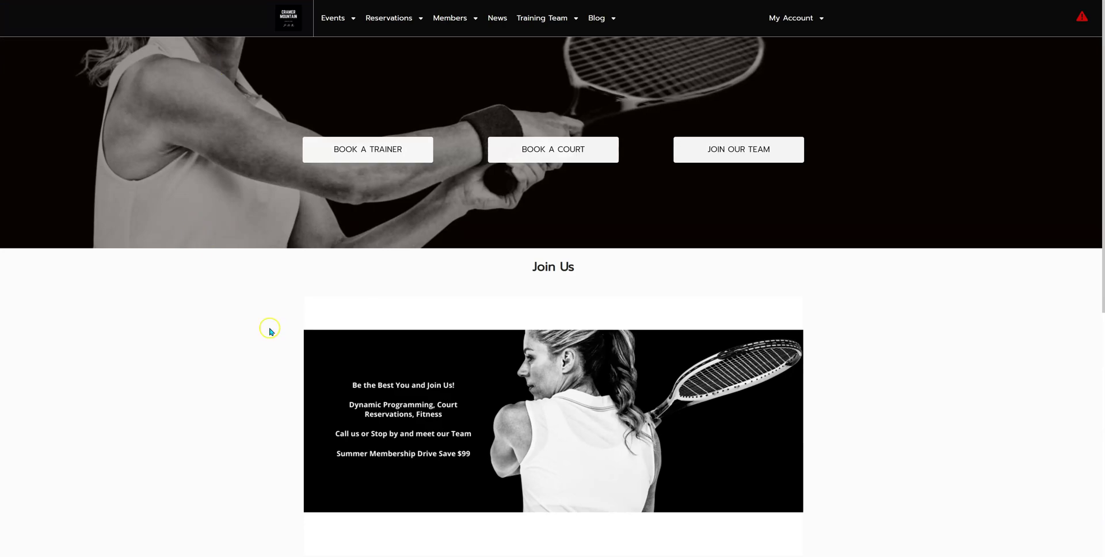
pyautogui.scroll(-3, 272, 325)
pyautogui.scroll(-4, 272, 323)
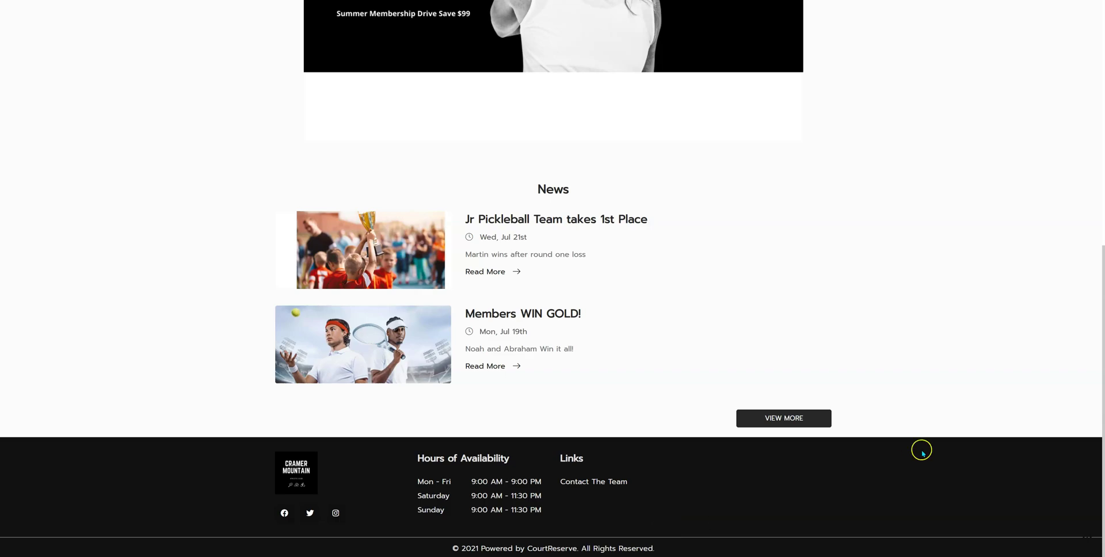
pyautogui.scroll(8, 927, 456)
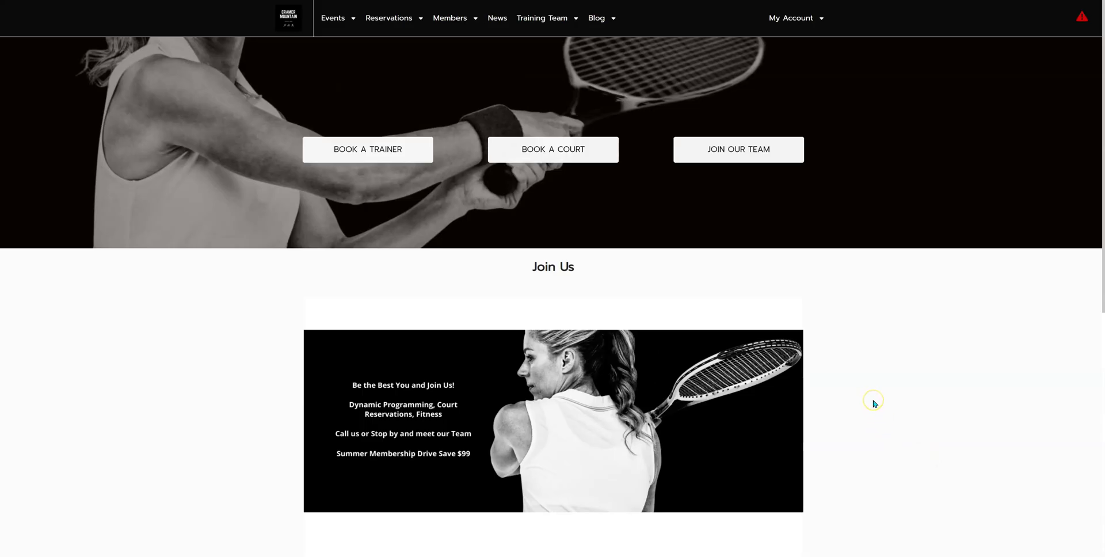